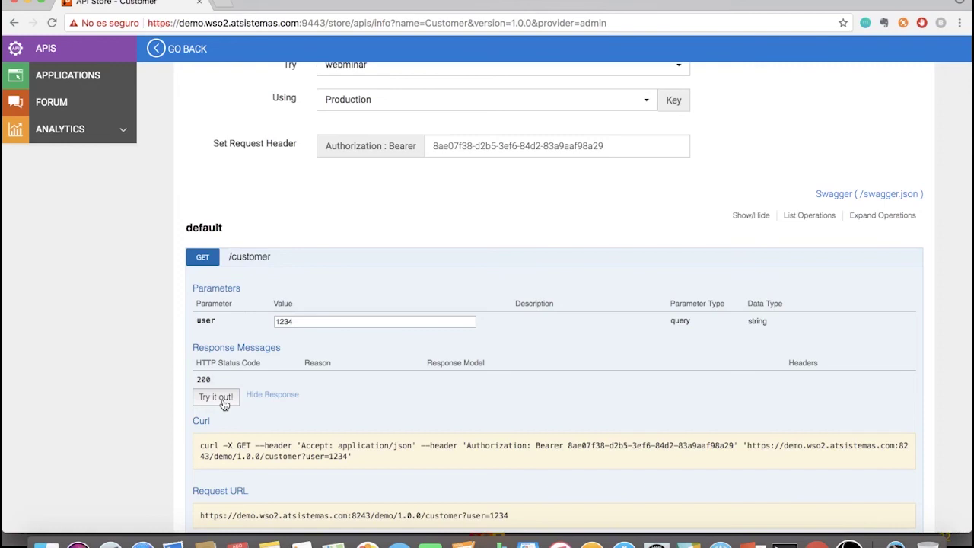
Switch to Outlook and open the blockchain account's inbox to check its API usage summary e-mails.
key(alt+space)
text(O)
key(Escape)
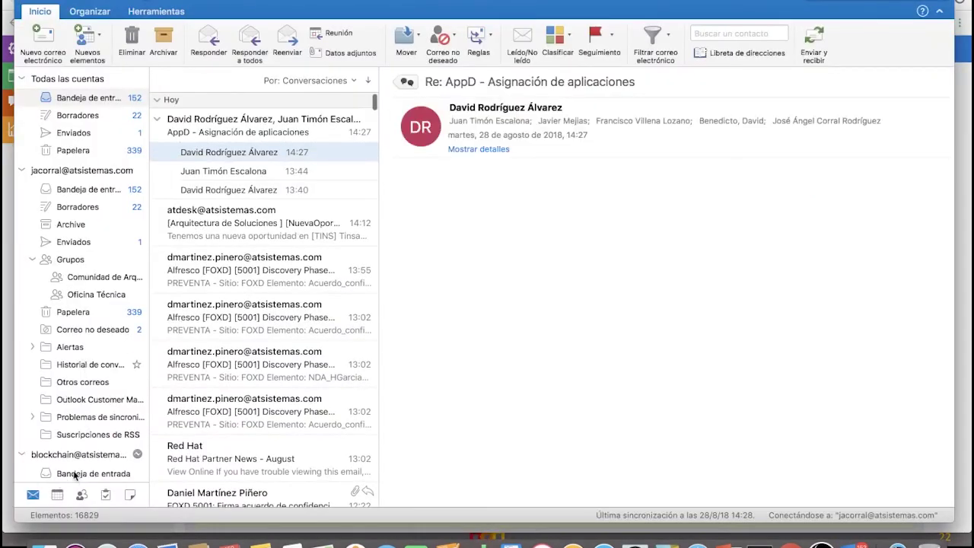
click(76, 473)
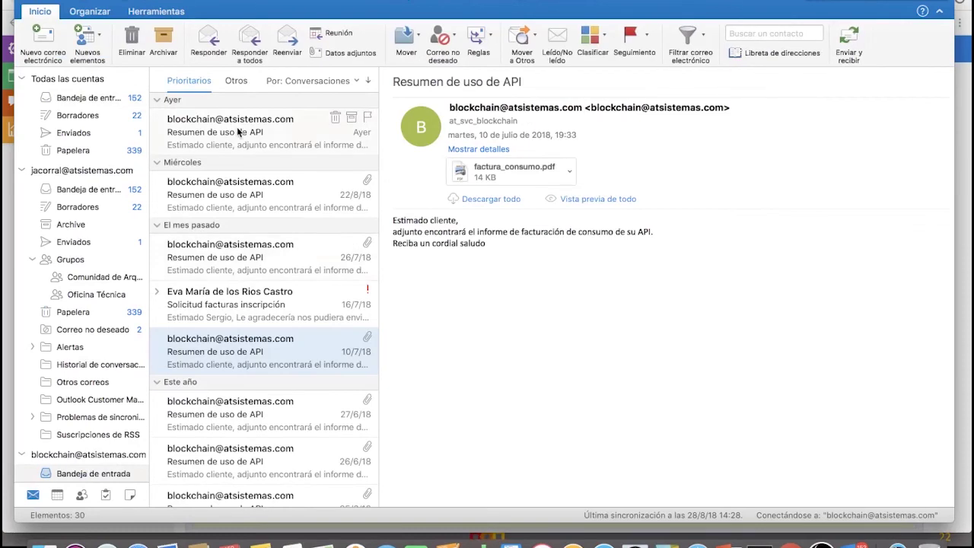
click(334, 81)
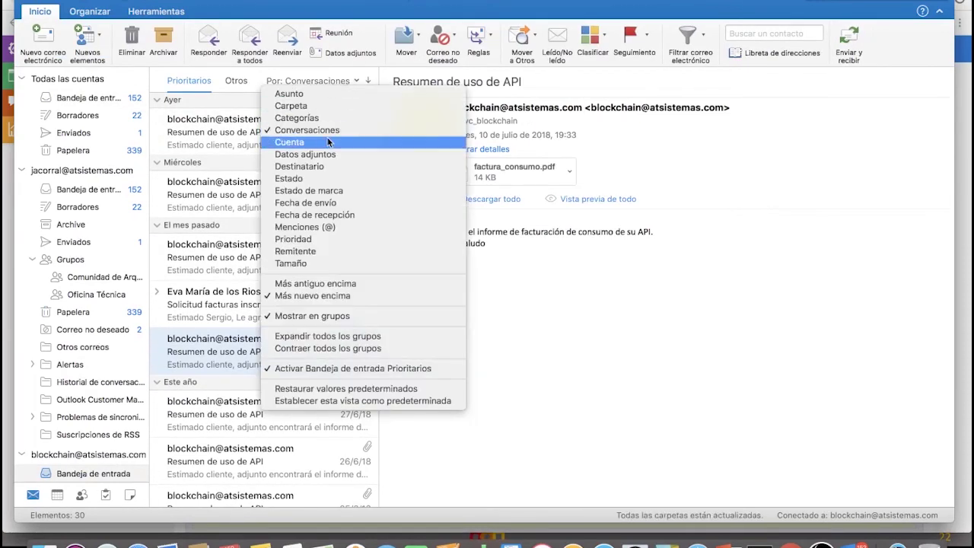
click(243, 80)
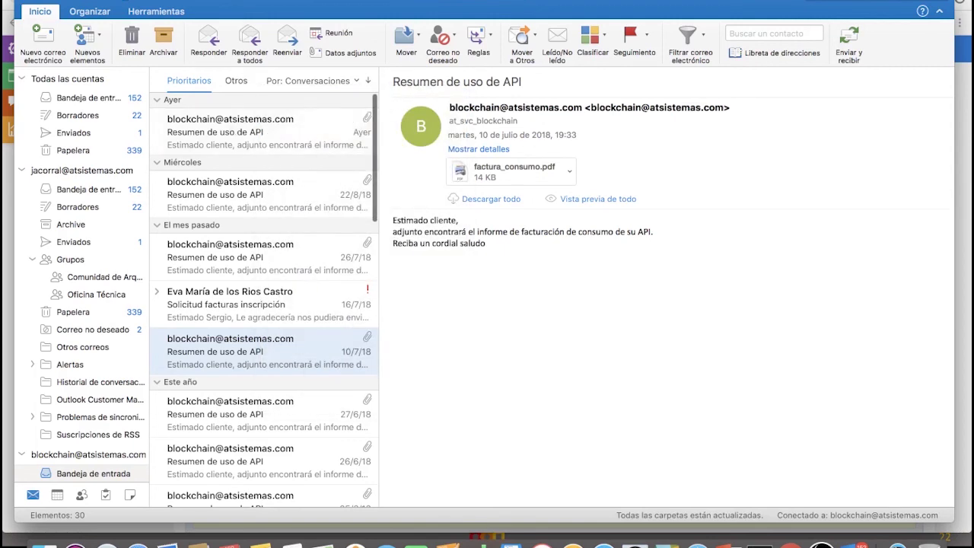
Switch to Safari and view the Ethereum Network Status page.
key(ctrl+Up)
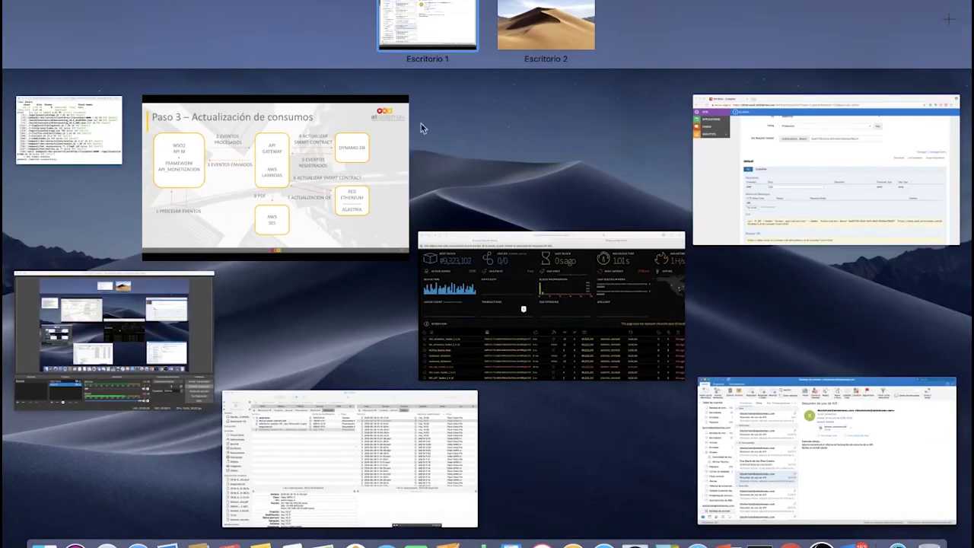
key(ctrl+Up)
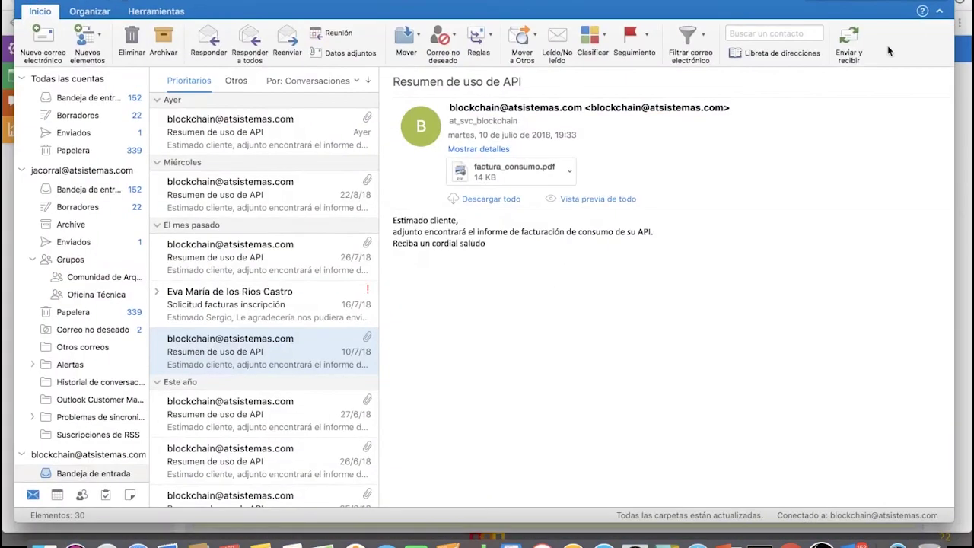
key(super+Tab)
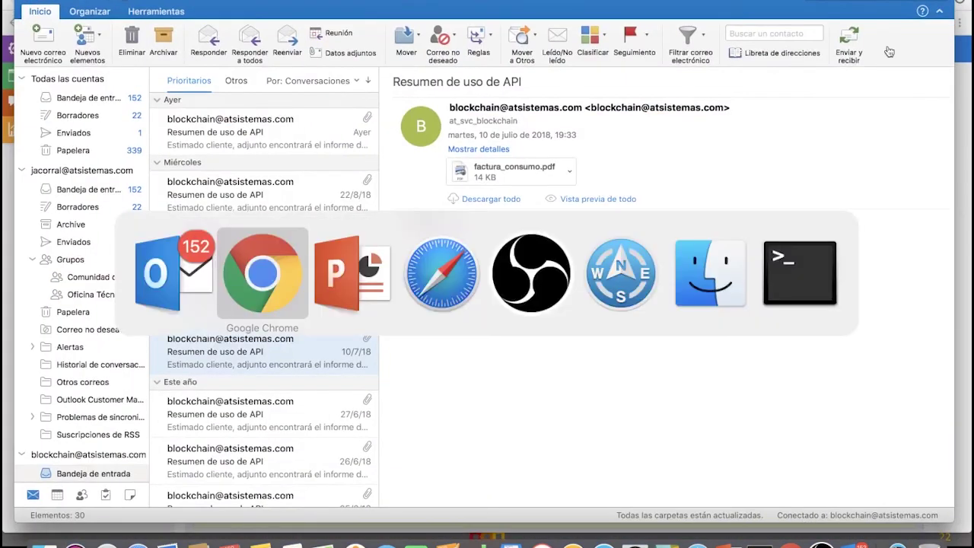
key(super+Tab)
key(super+Tab)
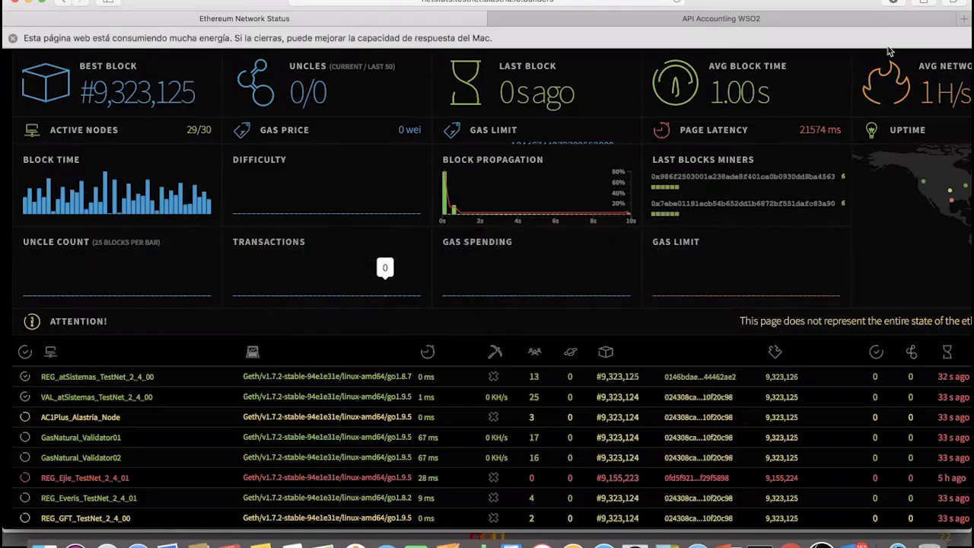
key(ctrl+Up)
key(ctrl+Up)
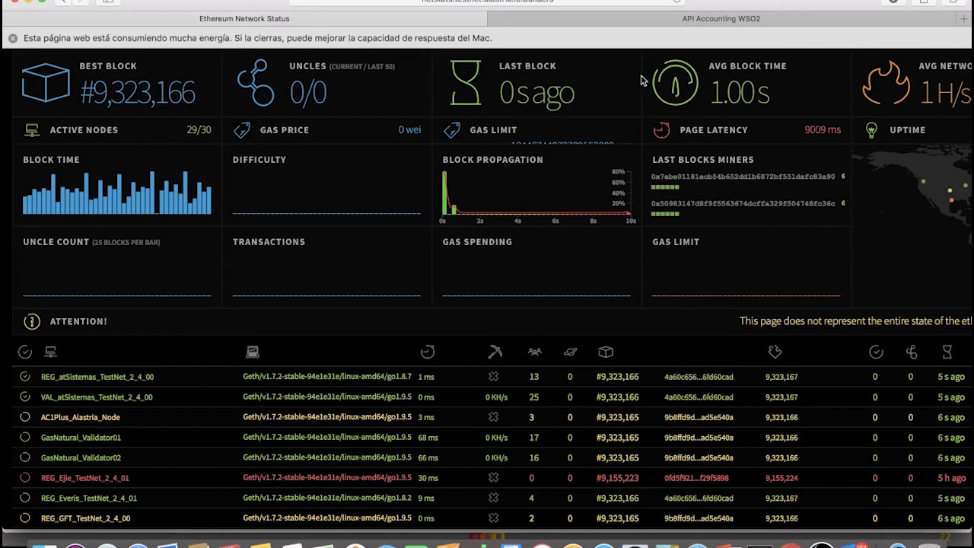
On the API Accounting WSO2 page, select the Nodo atSistemas Quorum Alastria Consorcio provider and start watching its events.
click(641, 24)
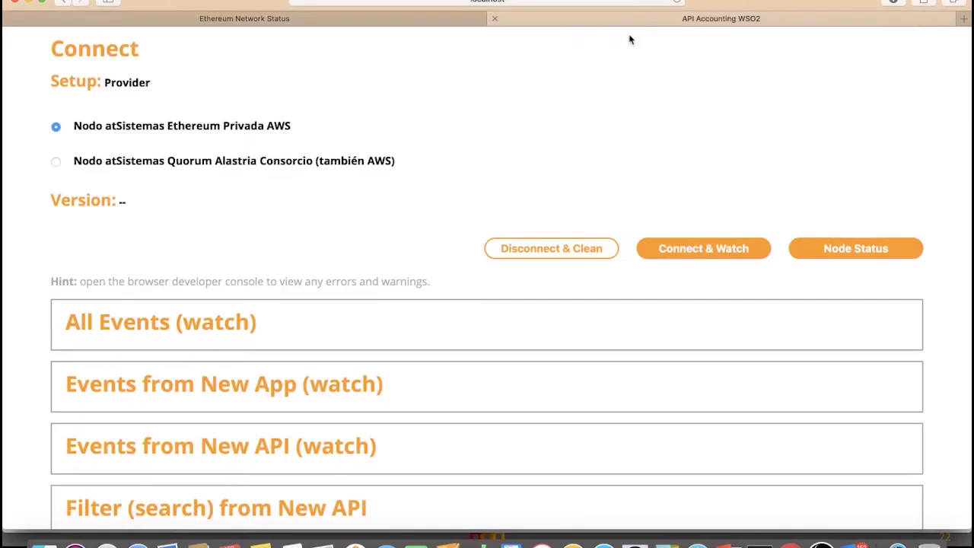
scroll(535, 124, up, 3)
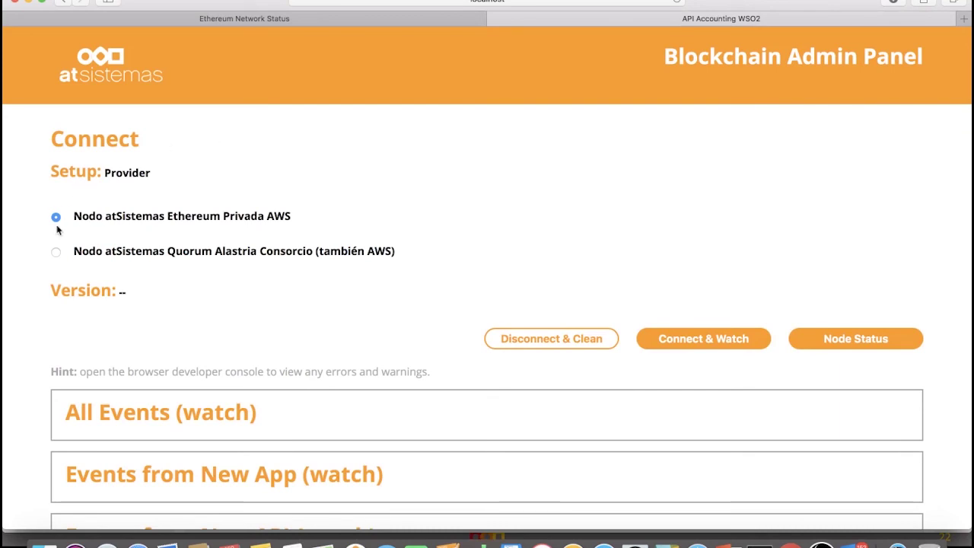
click(56, 254)
scroll(293, 240, down, 3)
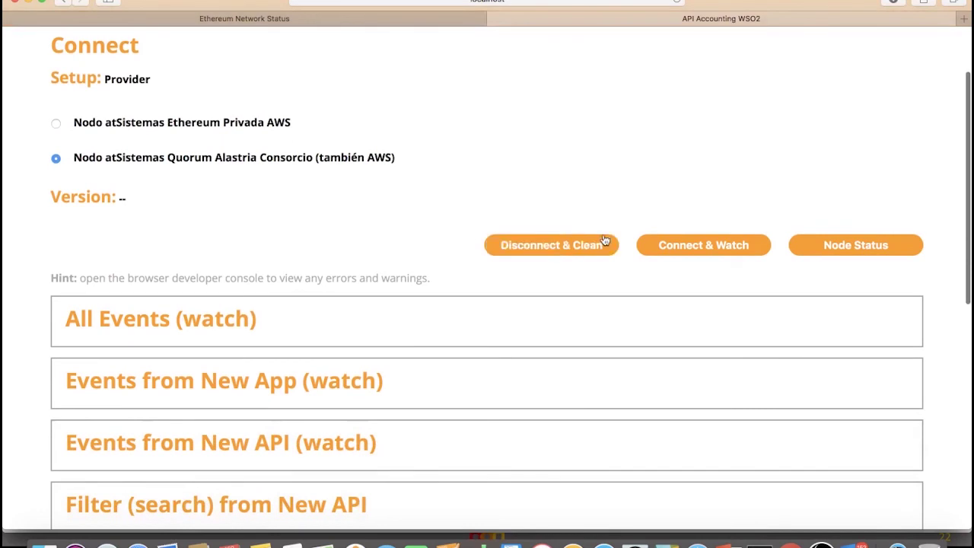
click(670, 244)
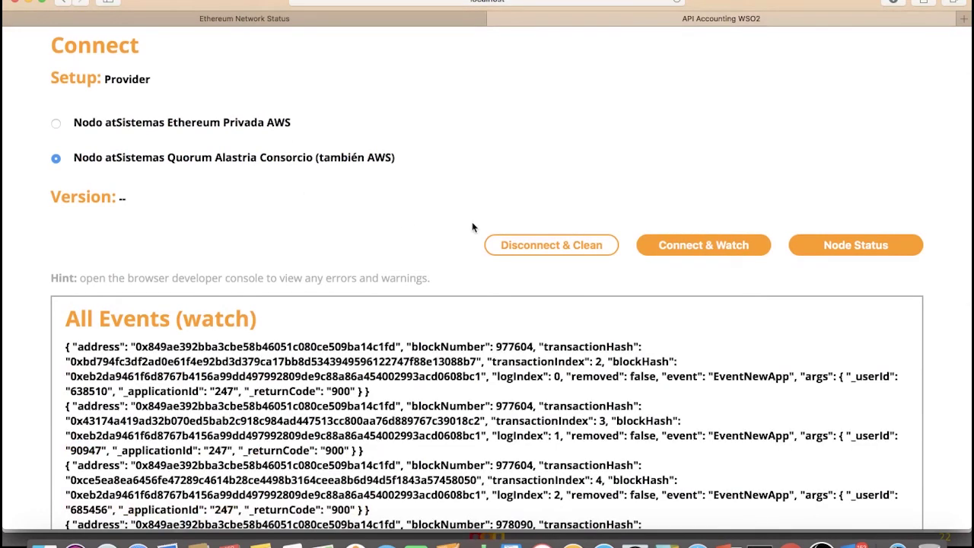
Disconnect from the node to clear the loaded events, and review the panel's event sections and New API filter fields.
click(585, 252)
scroll(353, 216, down, 5)
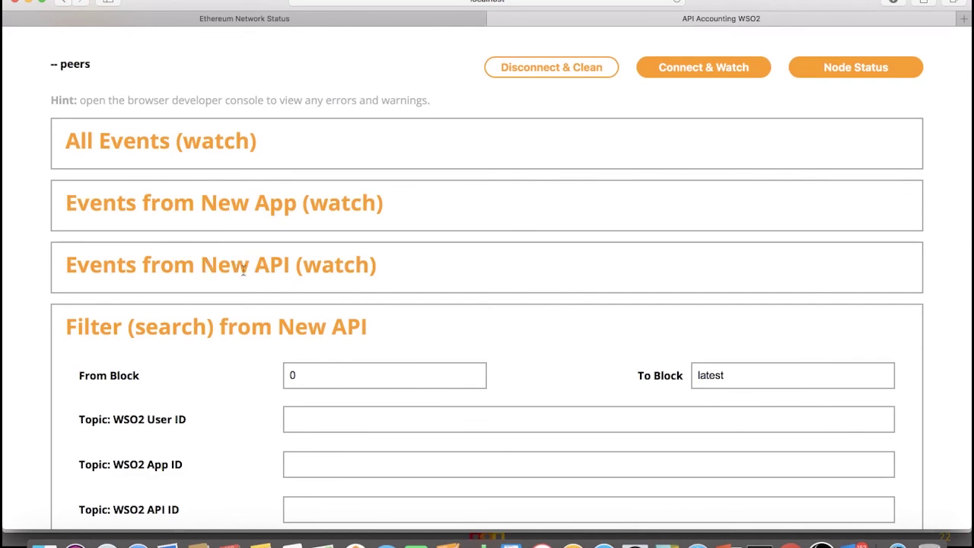
scroll(205, 264, down, 5)
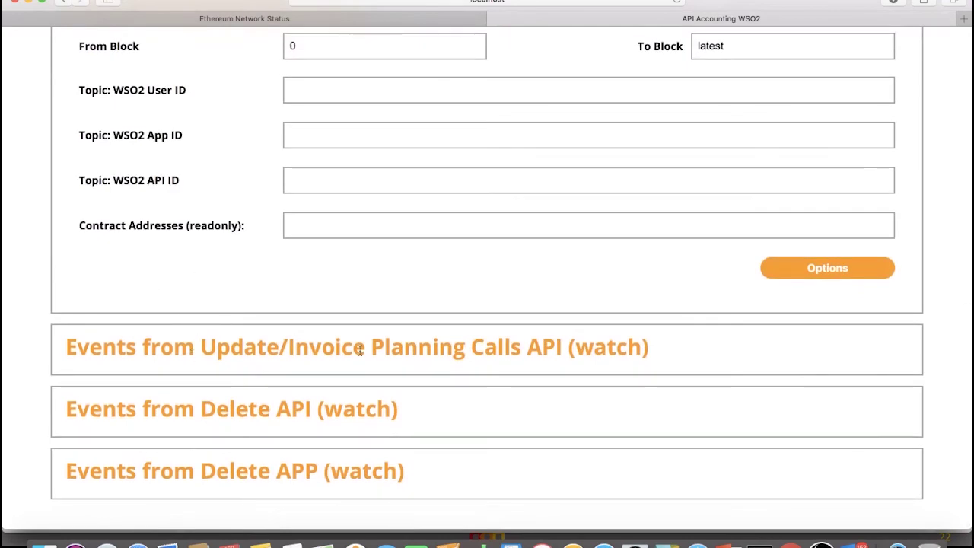
scroll(447, 350, up, 3)
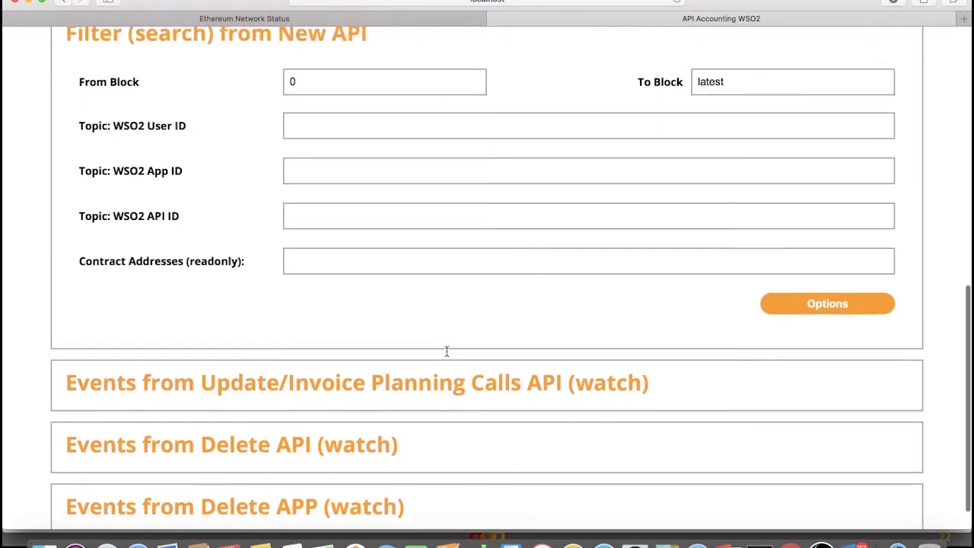
scroll(447, 352, down, 1)
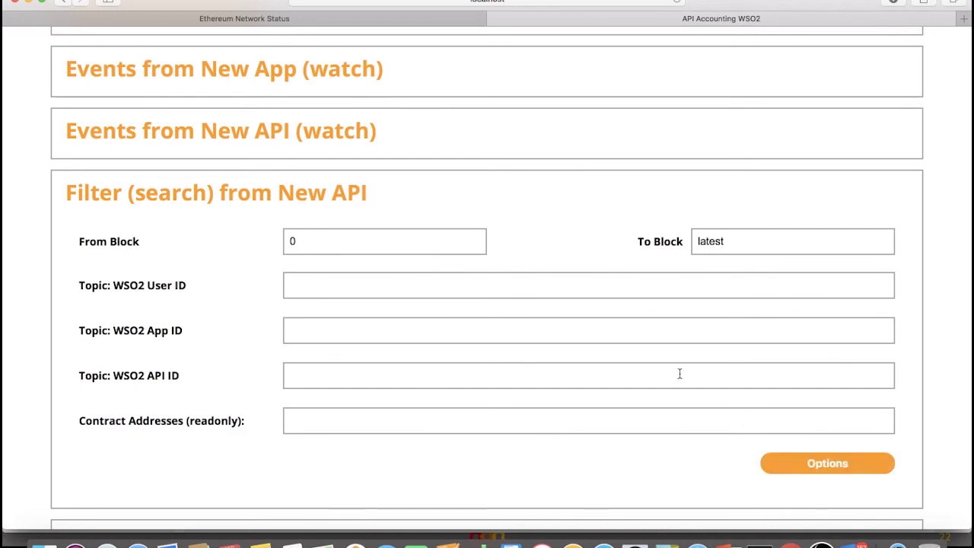
scroll(681, 374, down, 3)
scroll(680, 374, up, 10)
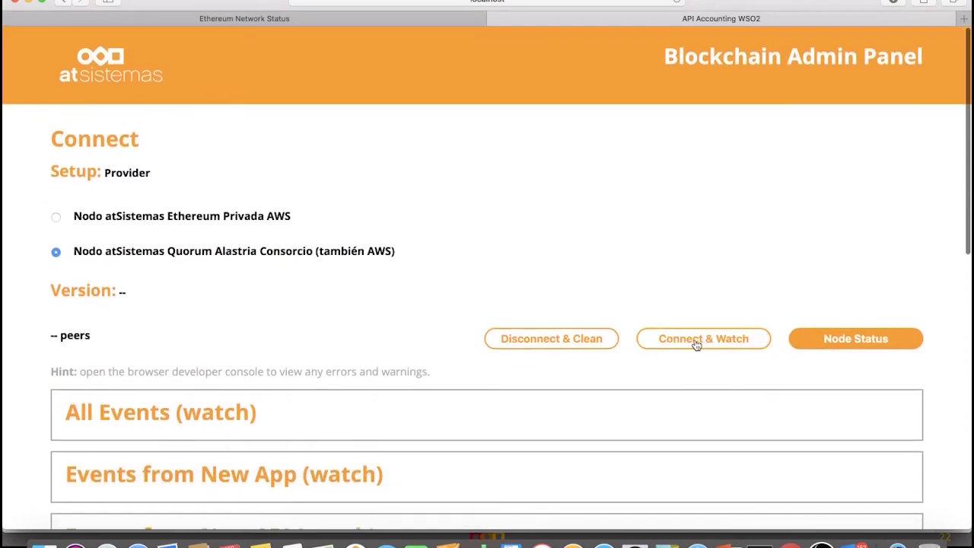
Reconnect to the Quorum Alastria node with event watching and examine the last EventNewApiPlanning entry under All Events.
click(695, 342)
scroll(613, 274, down, 7)
scroll(613, 273, down, 15)
scroll(483, 274, down, 15)
scroll(615, 271, down, 15)
scroll(614, 273, down, 15)
scroll(613, 272, down, 5)
scroll(614, 273, up, 10)
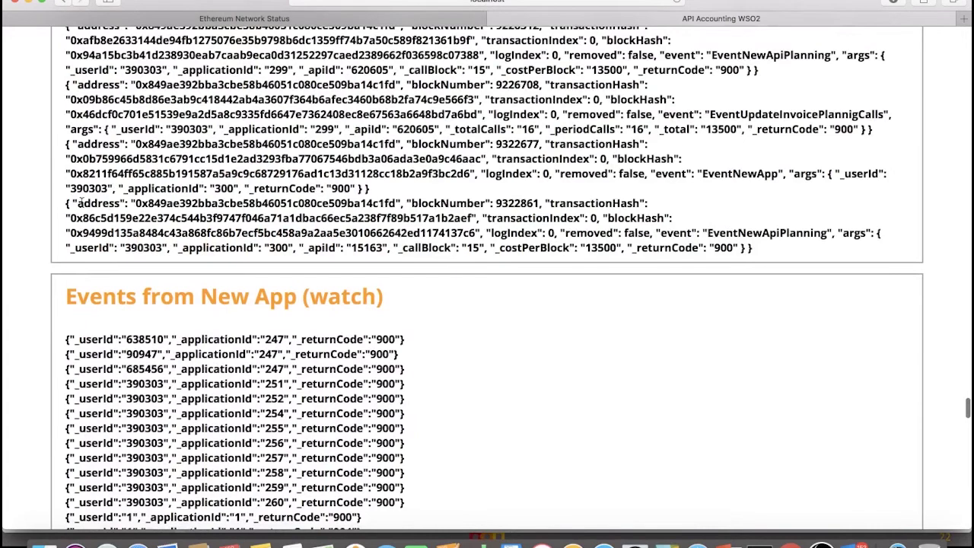
drag(73, 203, 748, 246)
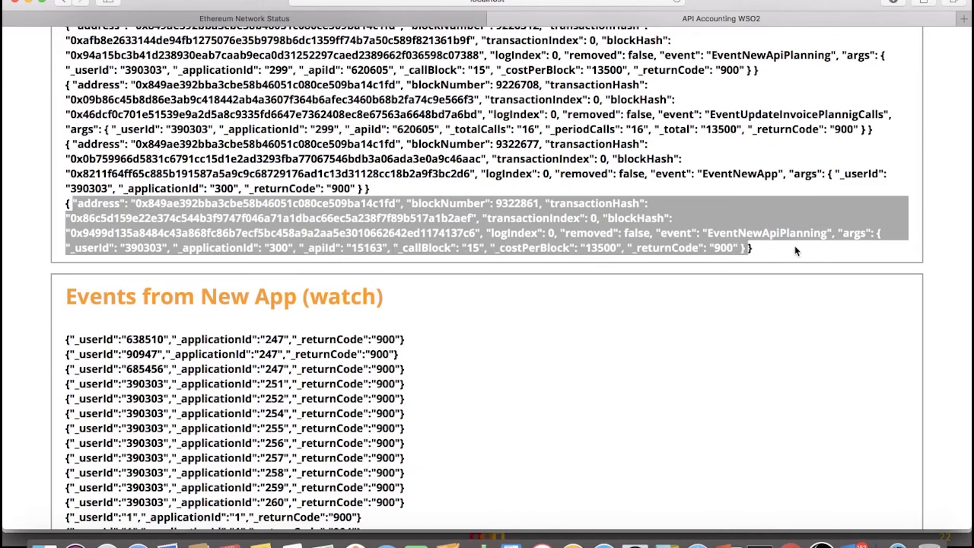
click(405, 218)
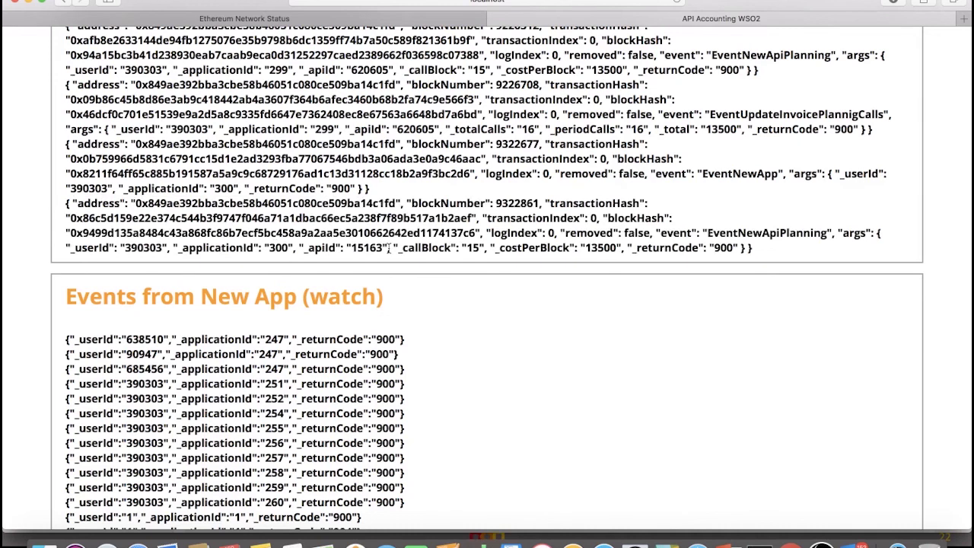
Examine the latest entries in the New App and New API event lists, including those for application 300.
scroll(389, 249, down, 1)
scroll(389, 249, down, 8)
scroll(389, 249, up, 3)
scroll(388, 243, down, 2)
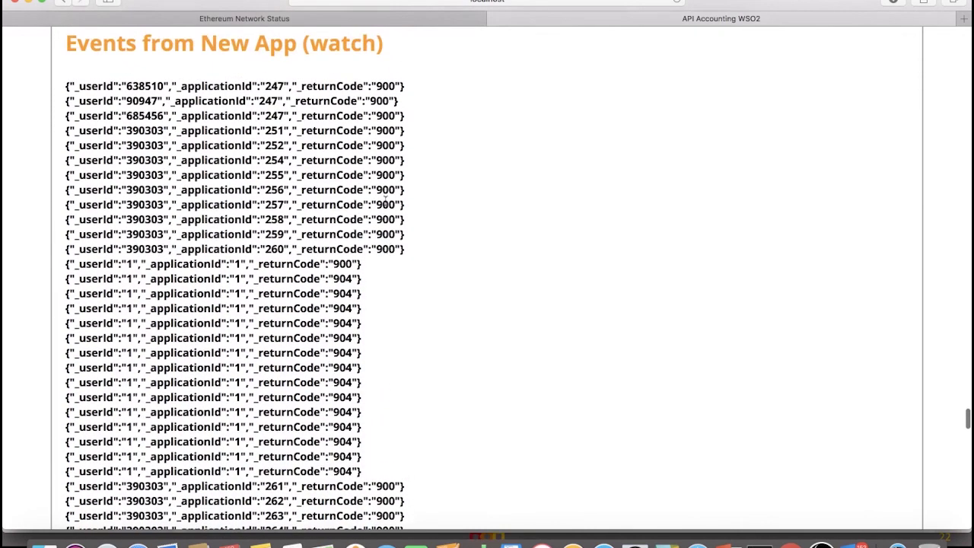
scroll(288, 108, down, 8)
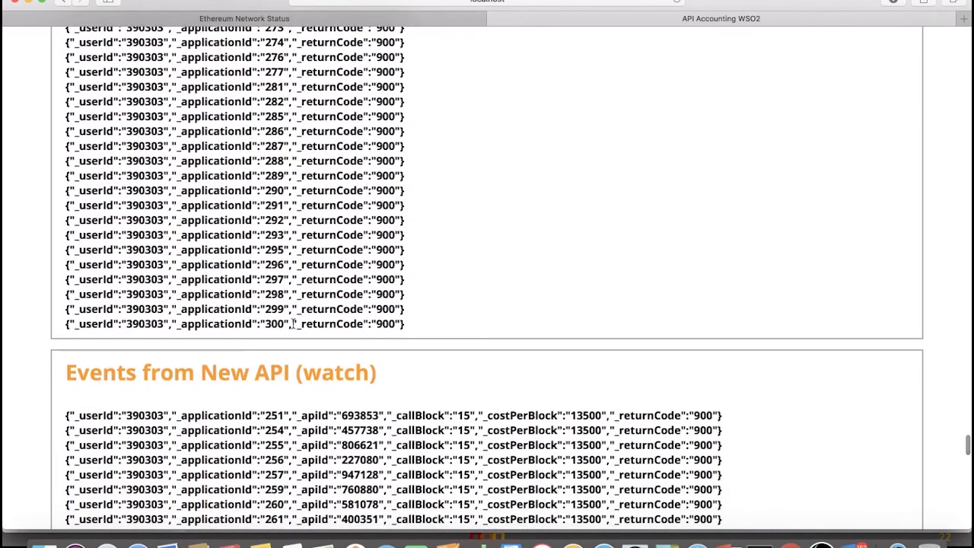
scroll(293, 323, down, 10)
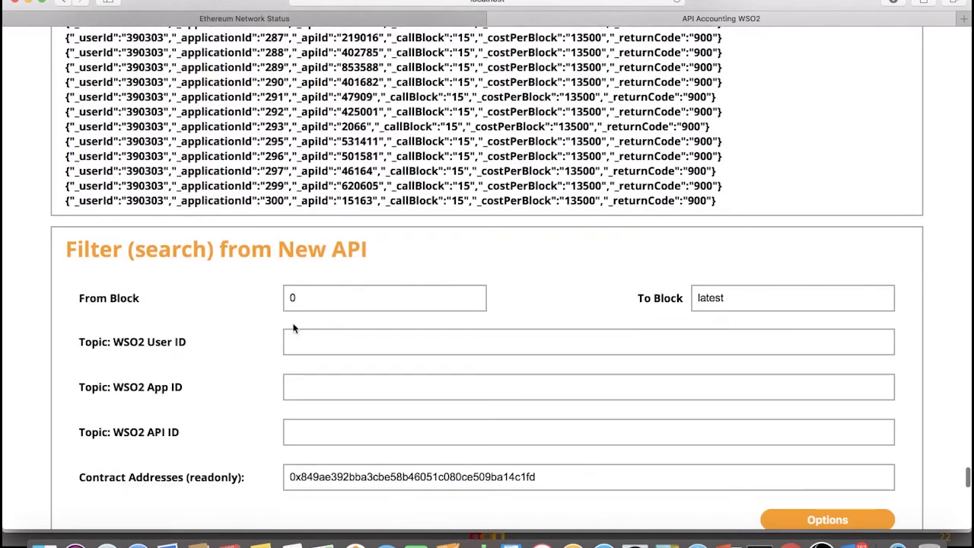
scroll(295, 328, up, 1)
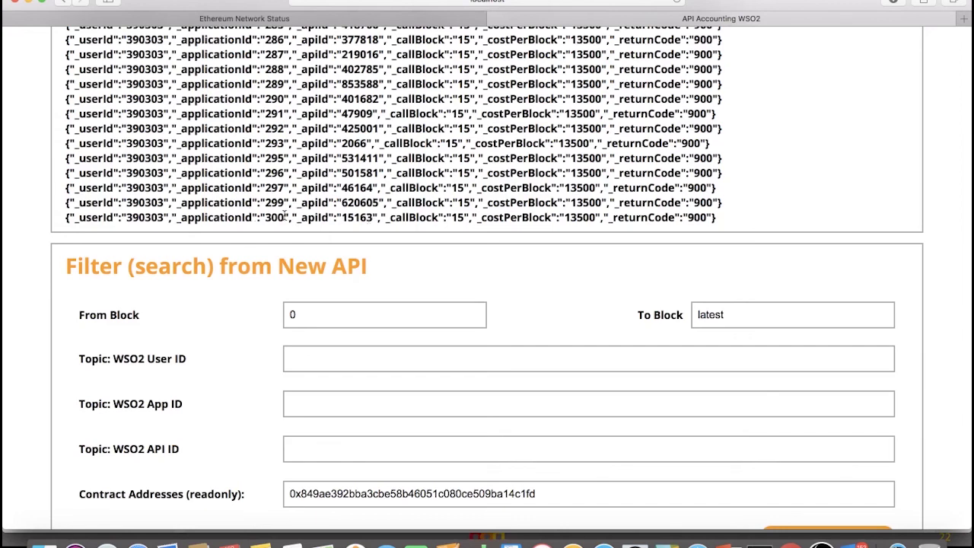
Examine the two application 300 entries in the Update/Invoice Planning Calls API events, highlighting the records and the application ID.
scroll(274, 218, down, 15)
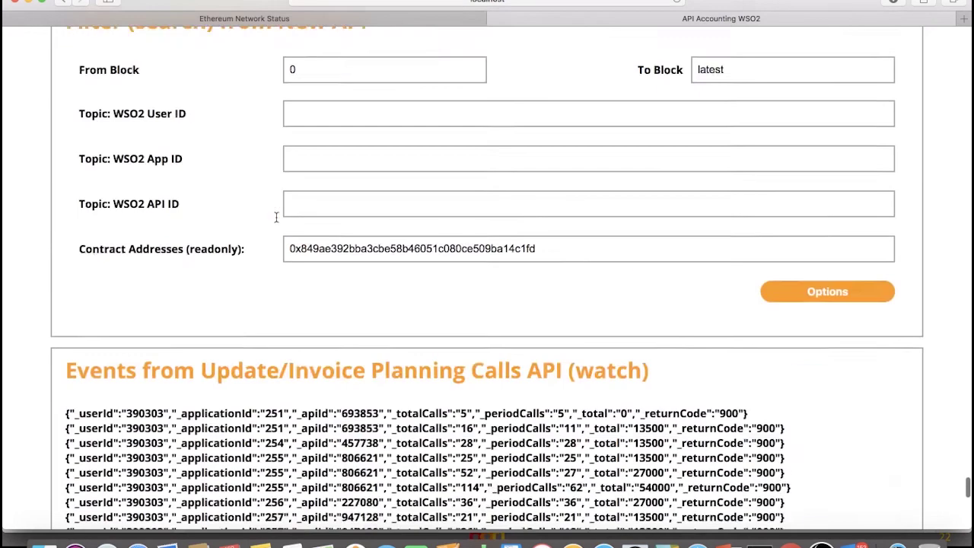
scroll(276, 218, down, 5)
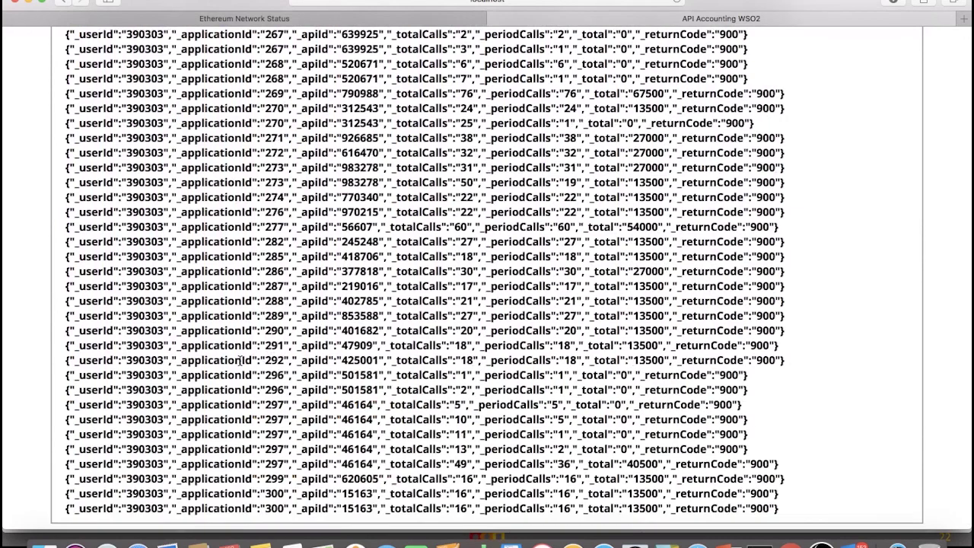
scroll(246, 360, down, 3)
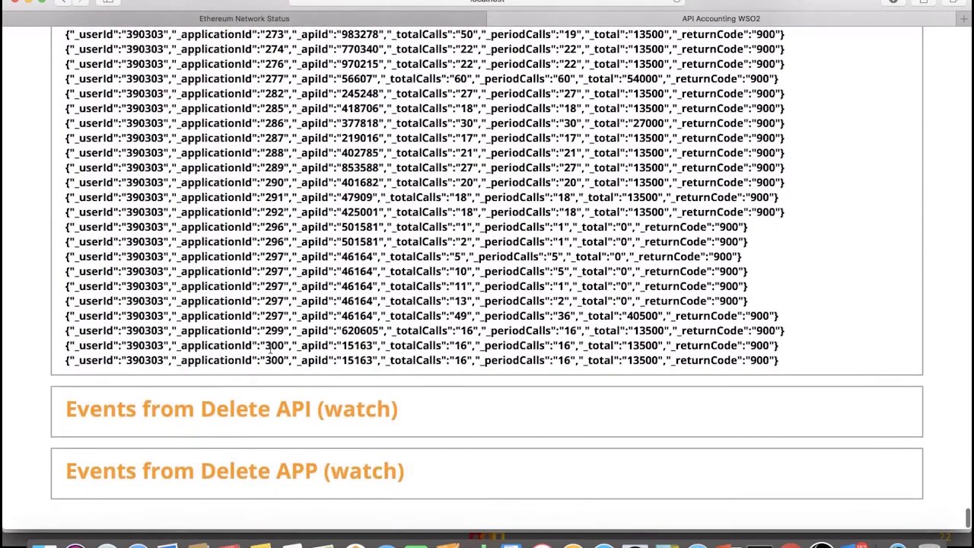
drag(266, 345, 307, 359)
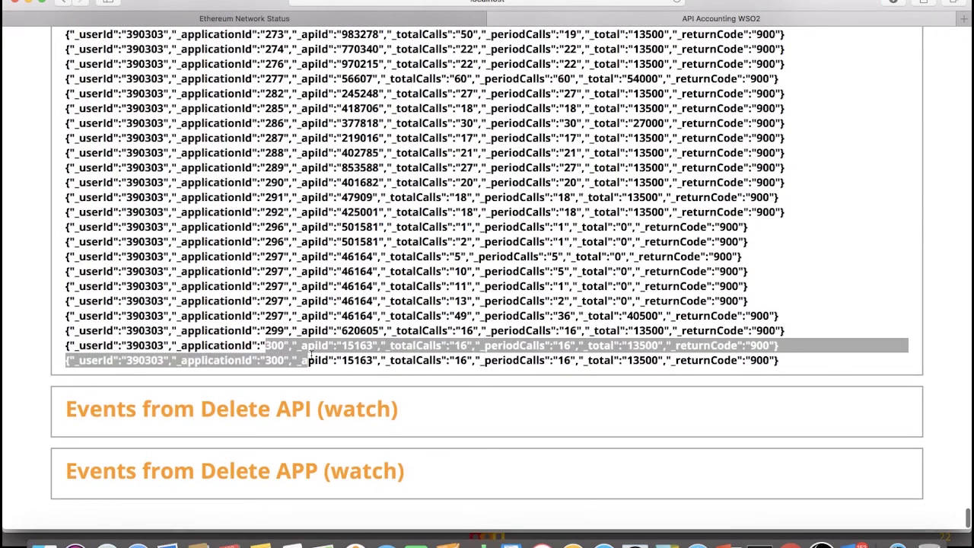
click(787, 363)
drag(796, 366, 65, 347)
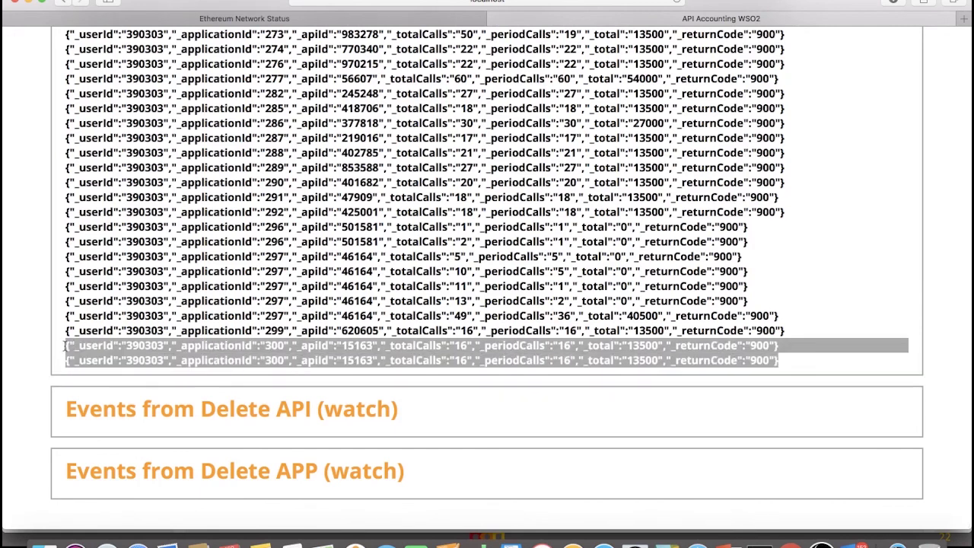
click(166, 327)
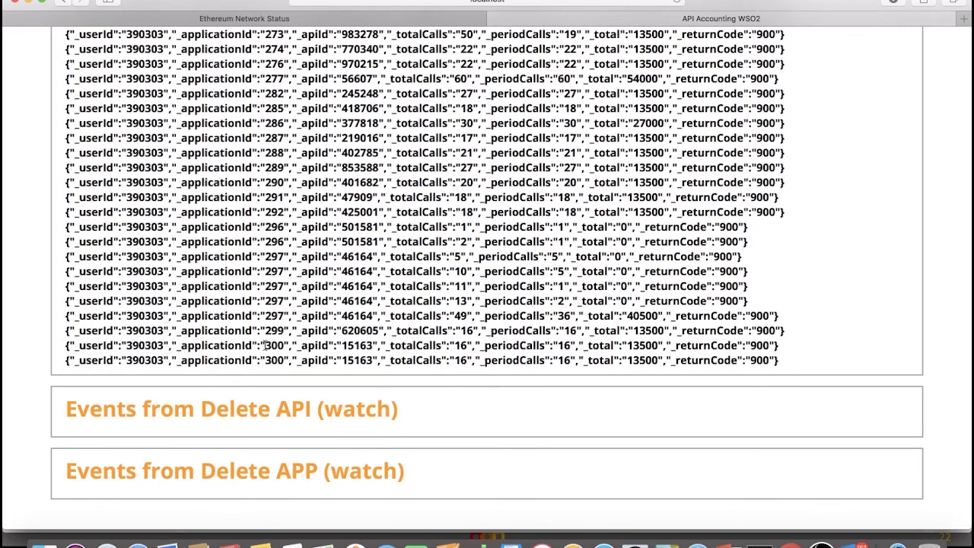
double_click(274, 346)
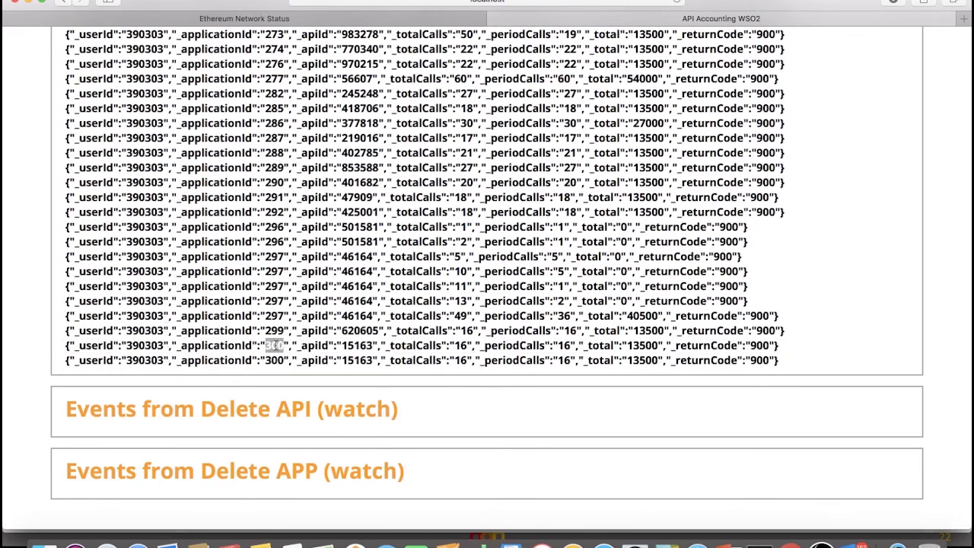
Check the transaction bar in the Transactions chart on the Ethereum Network Status page, and return to the API Accounting WSO2 page.
click(331, 16)
mouse_move(350, 275)
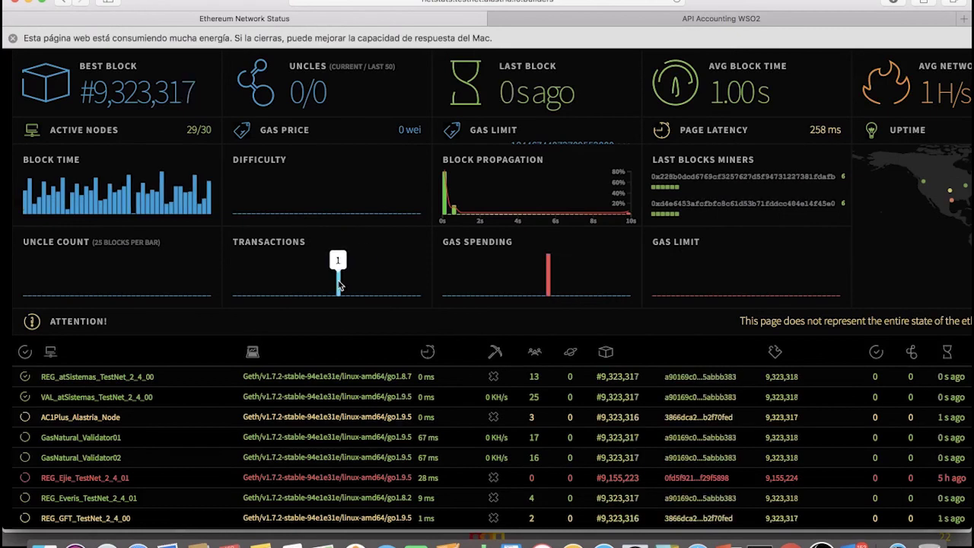
click(651, 21)
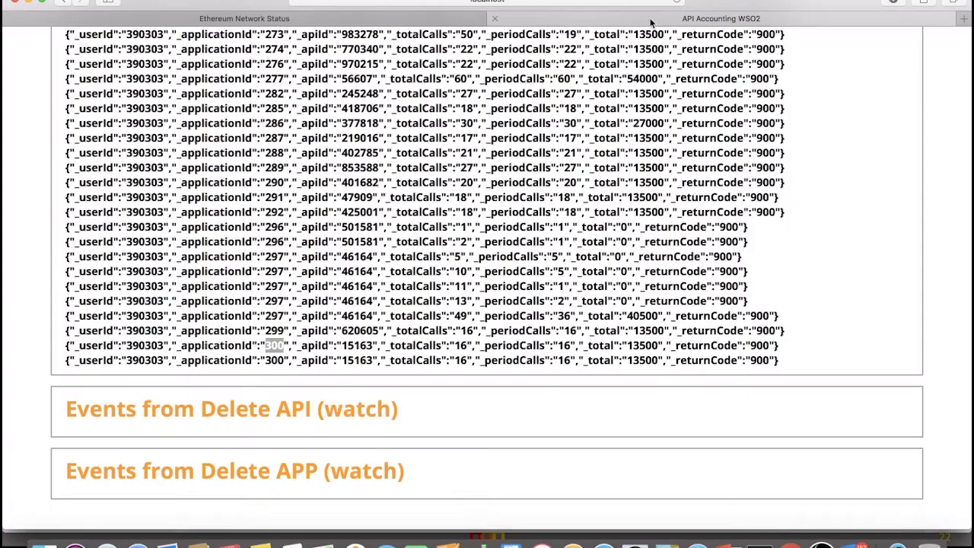